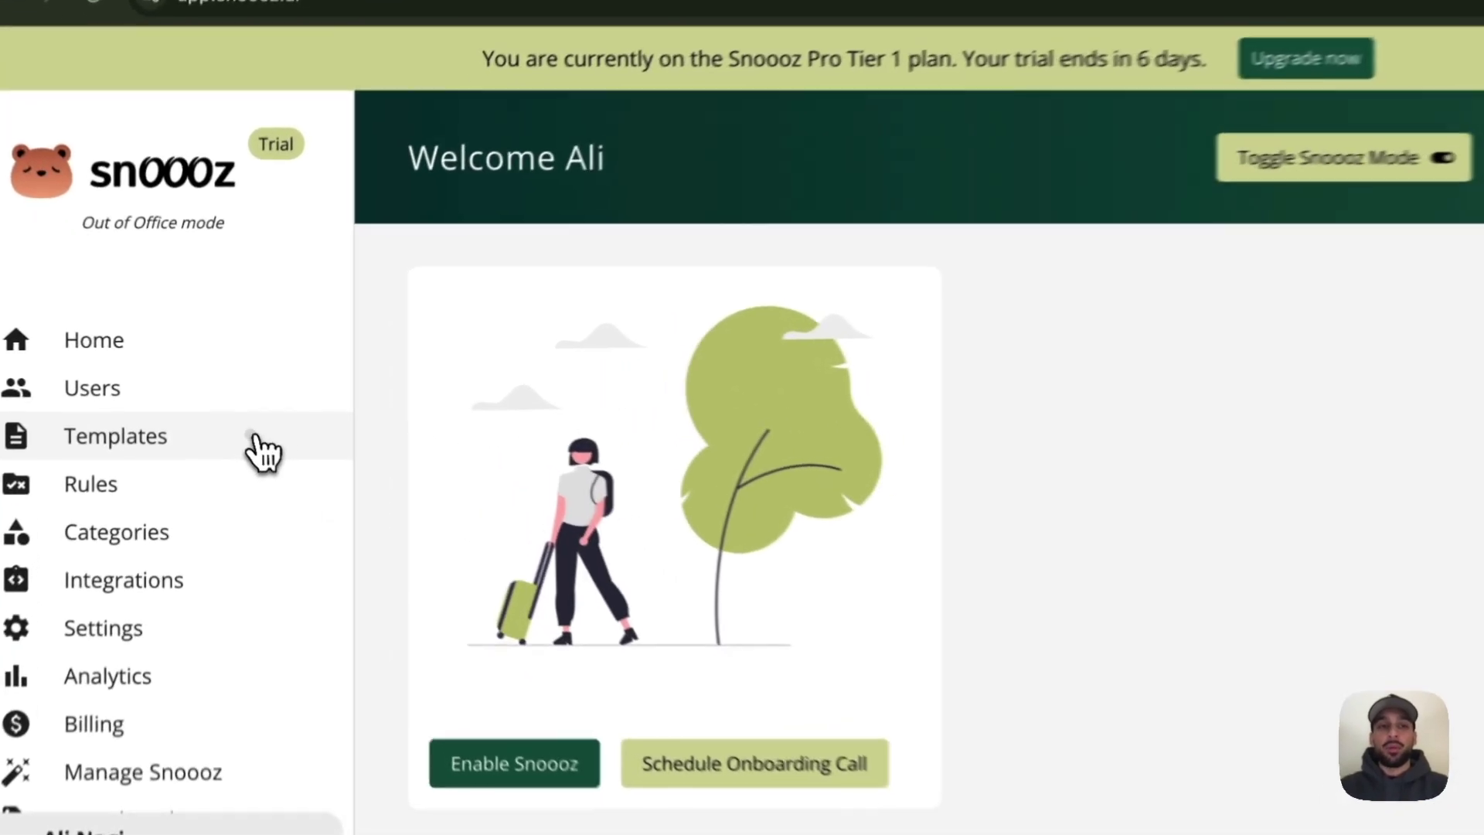
Open the default OOO template for editing and insert the sender's name placeholder into its message
click(259, 439)
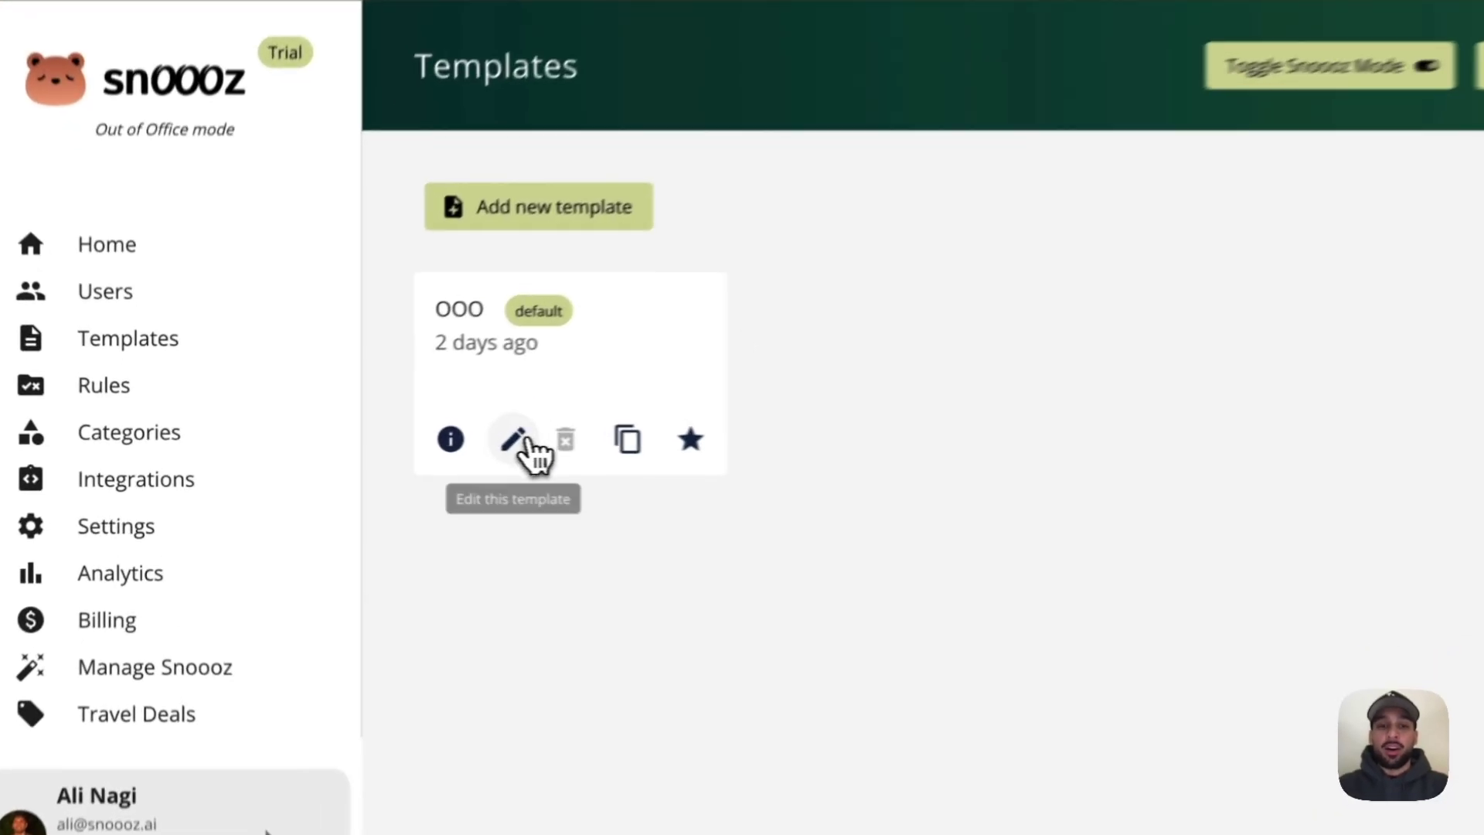
click(426, 443)
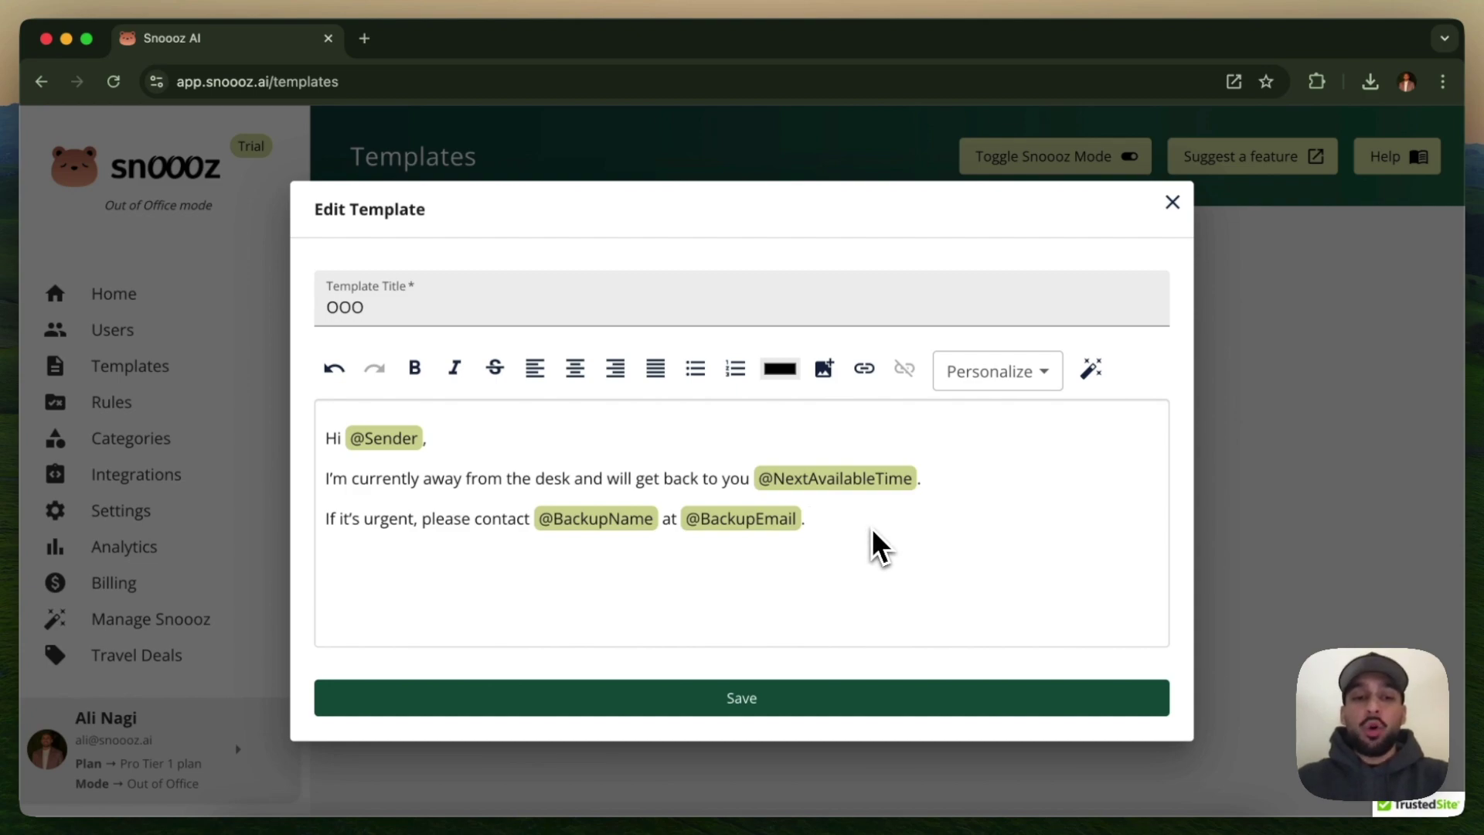
key(Return)
text(@)
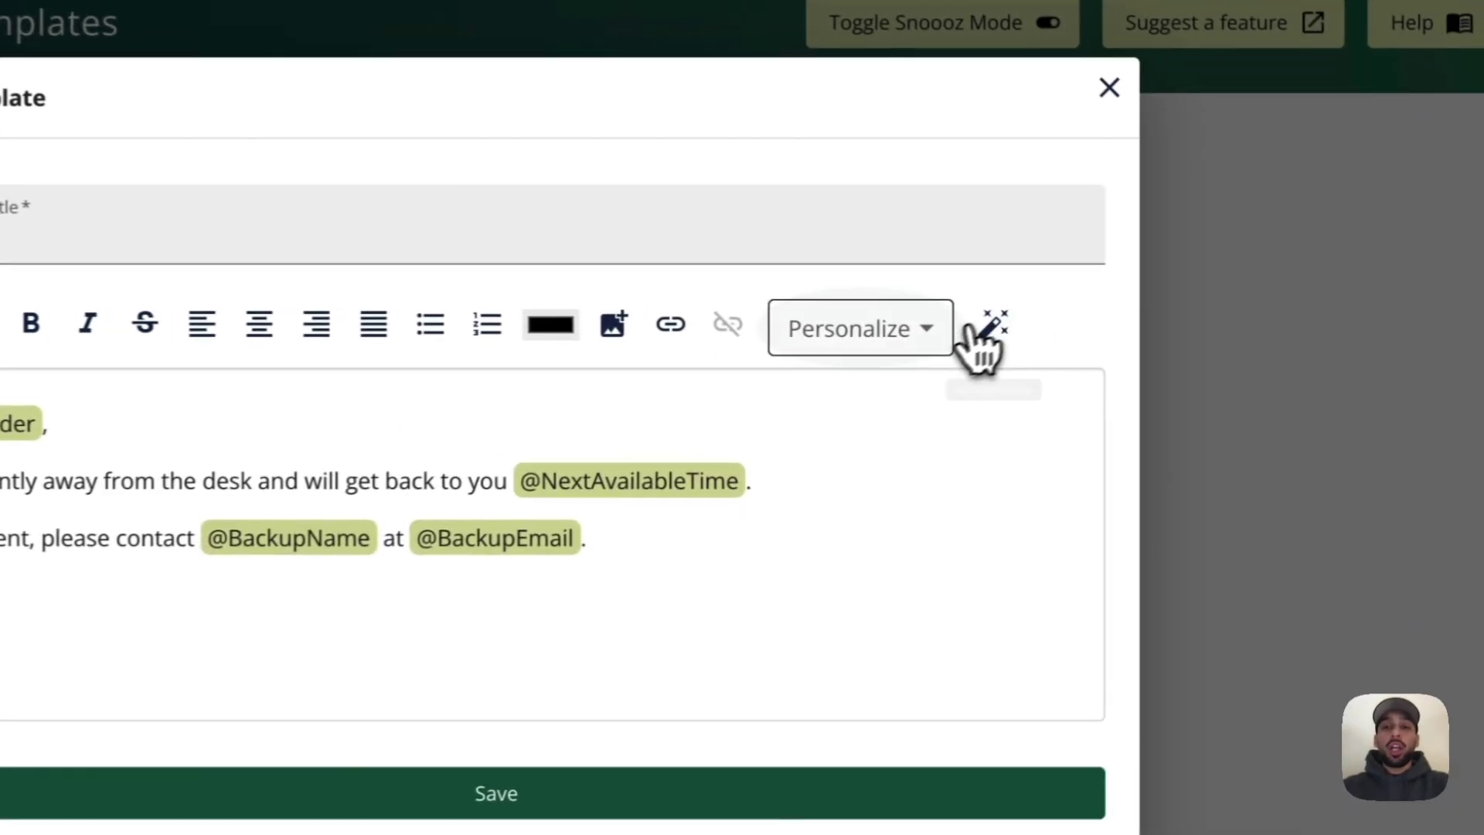
click(930, 337)
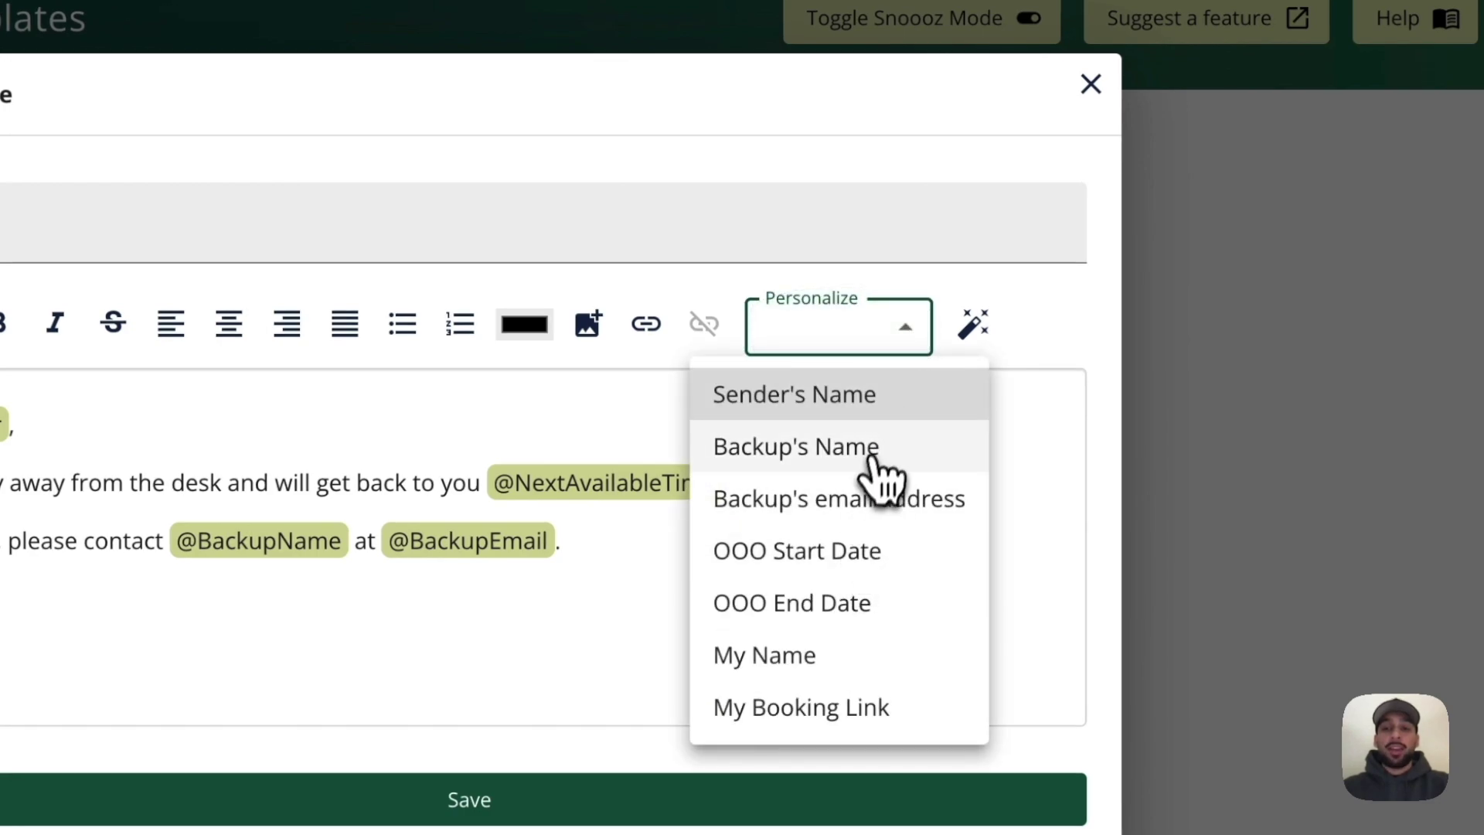
click(880, 416)
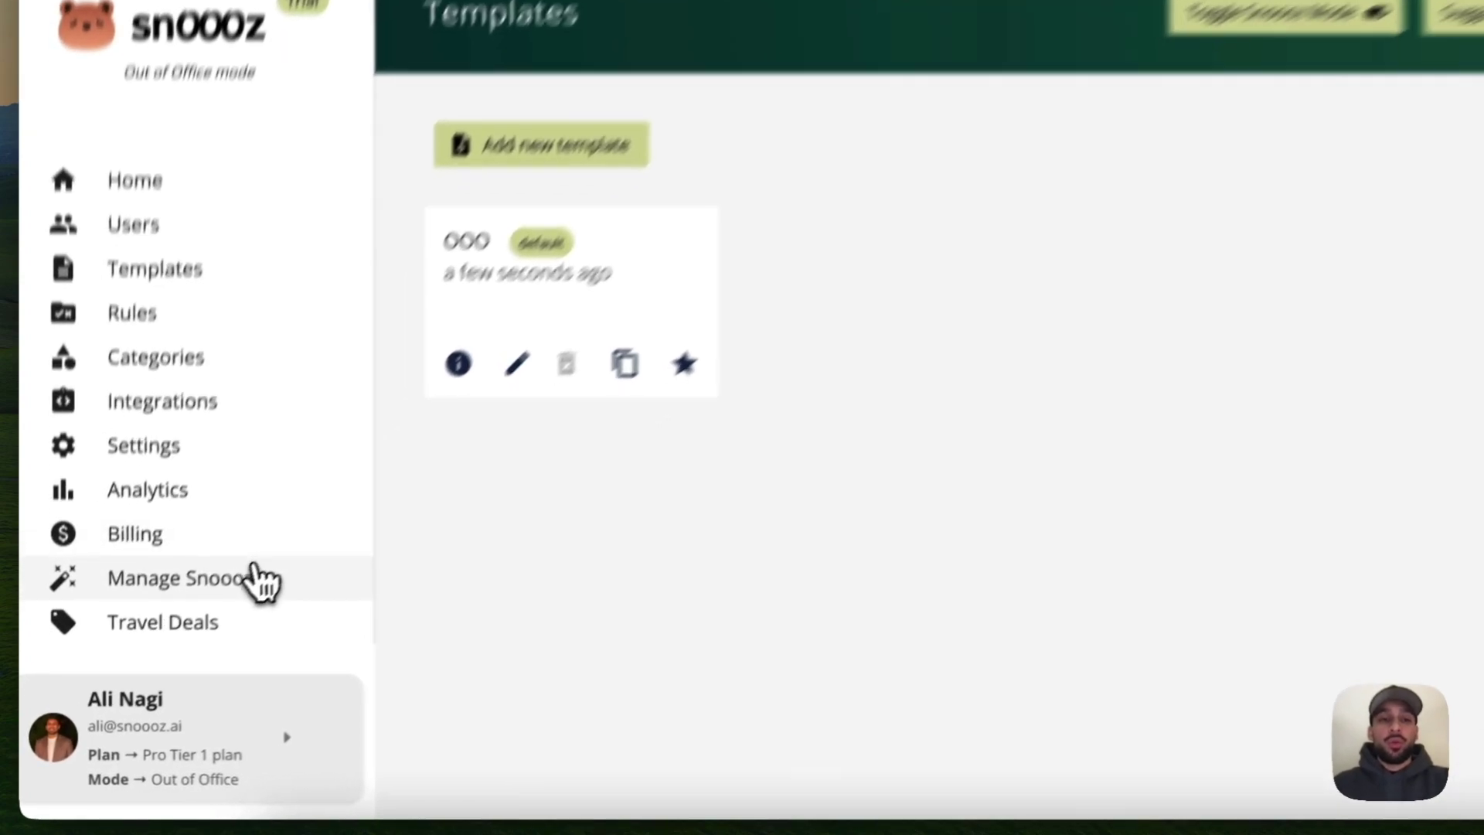
Enable Snoooz for specific dates only and assign a specific point of contact, filling in the backup's name and email
click(209, 622)
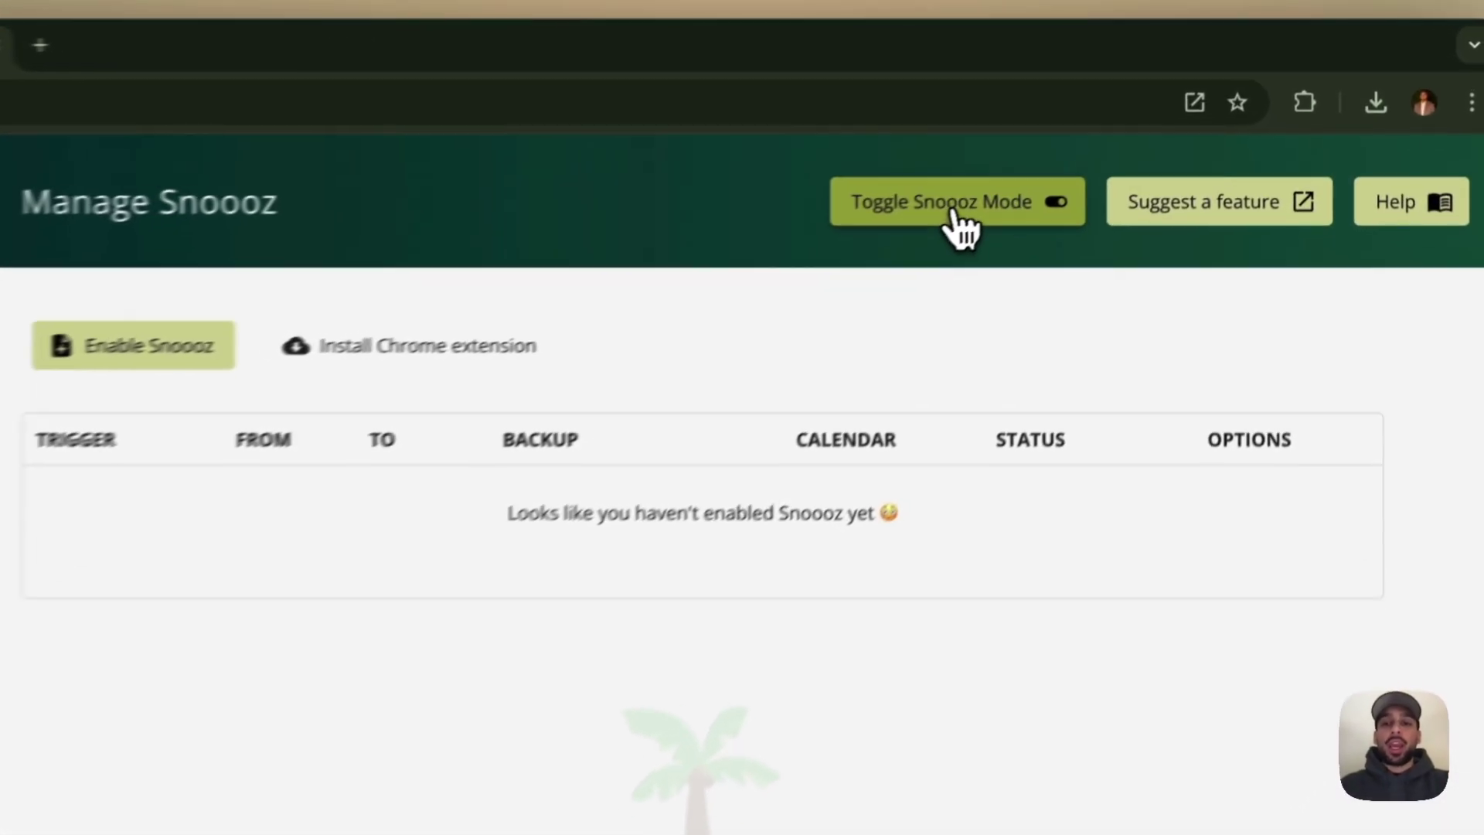
click(959, 213)
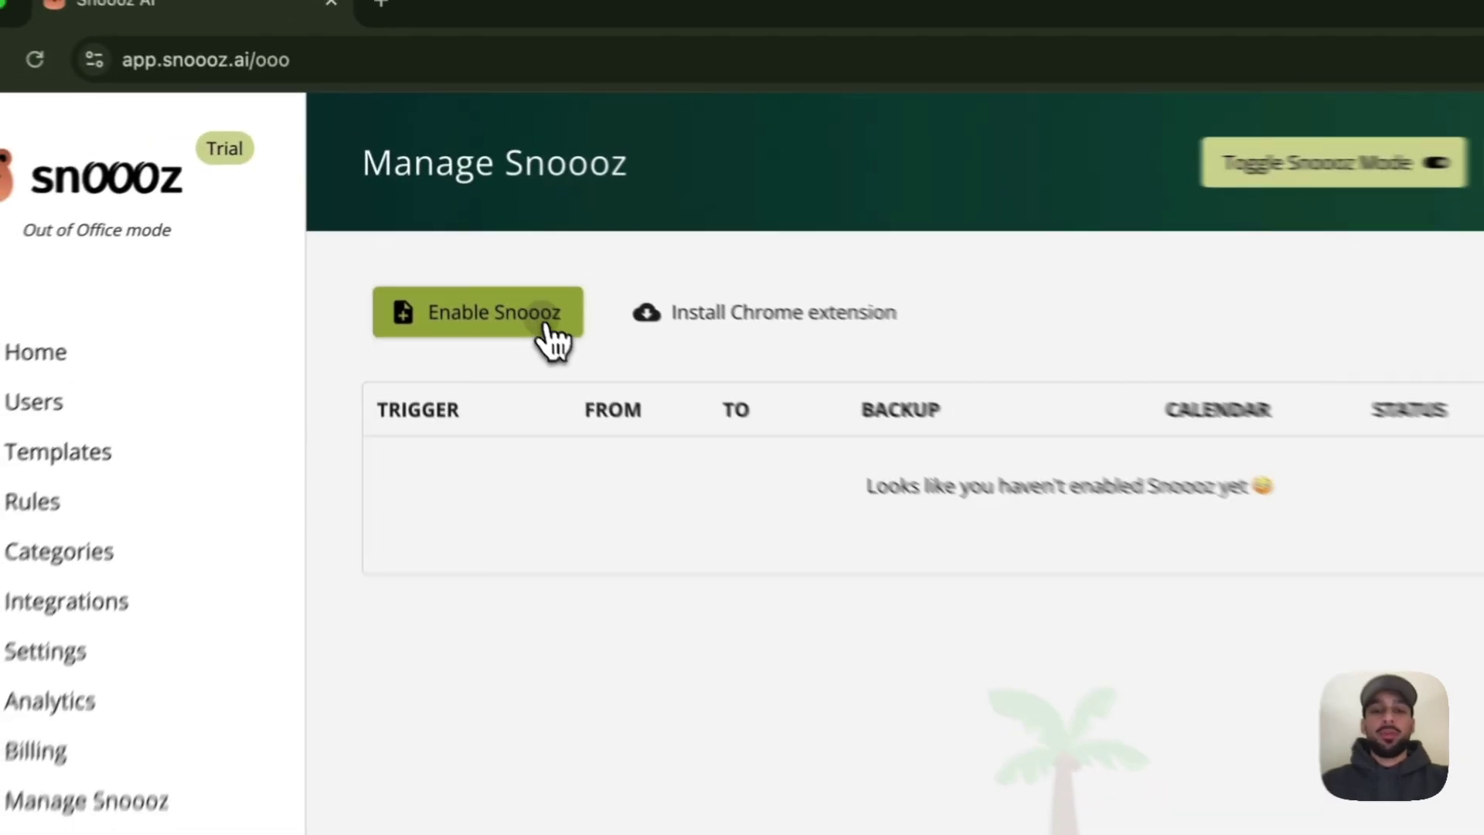
click(550, 329)
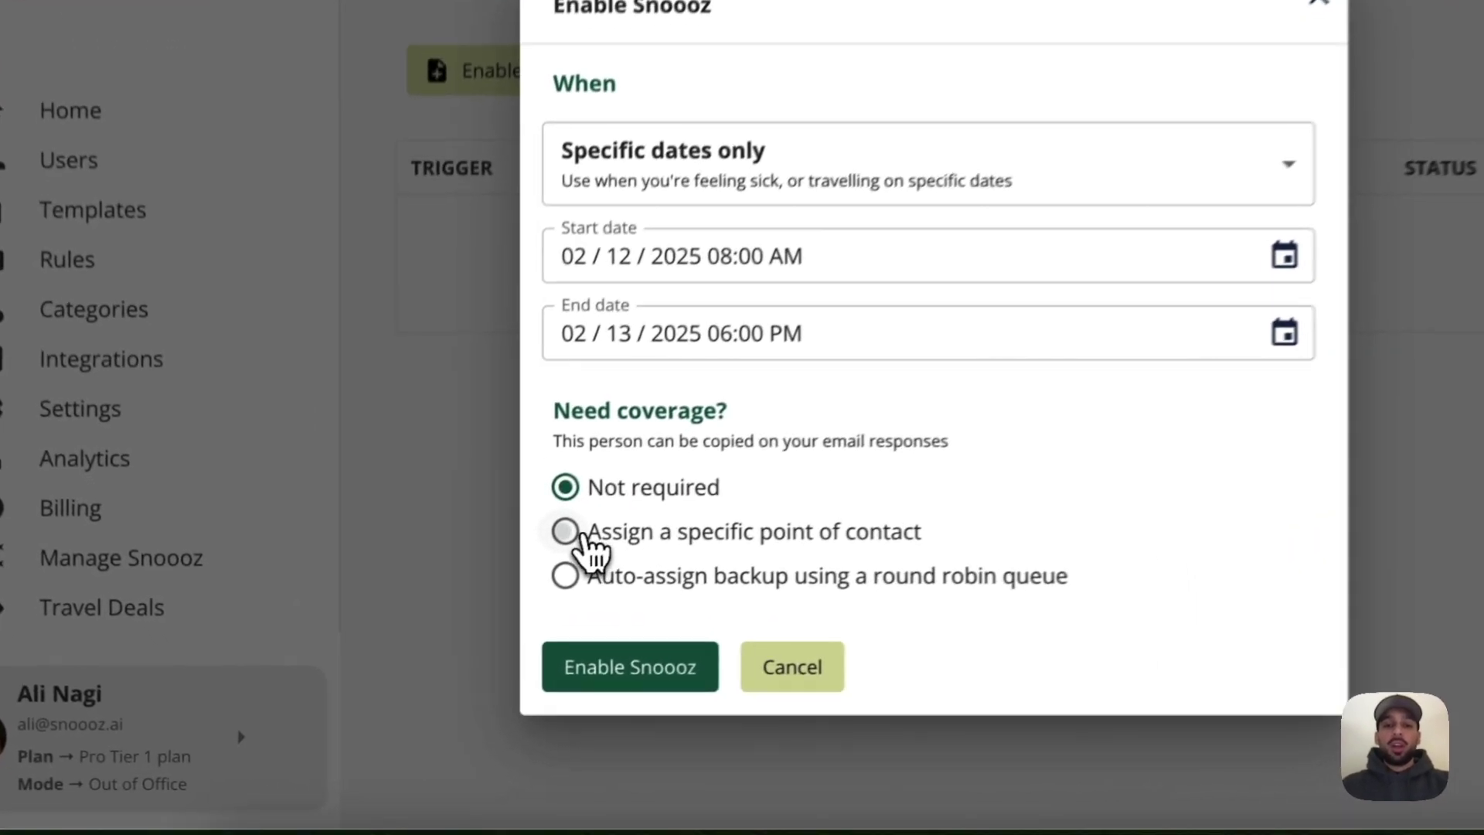
click(494, 604)
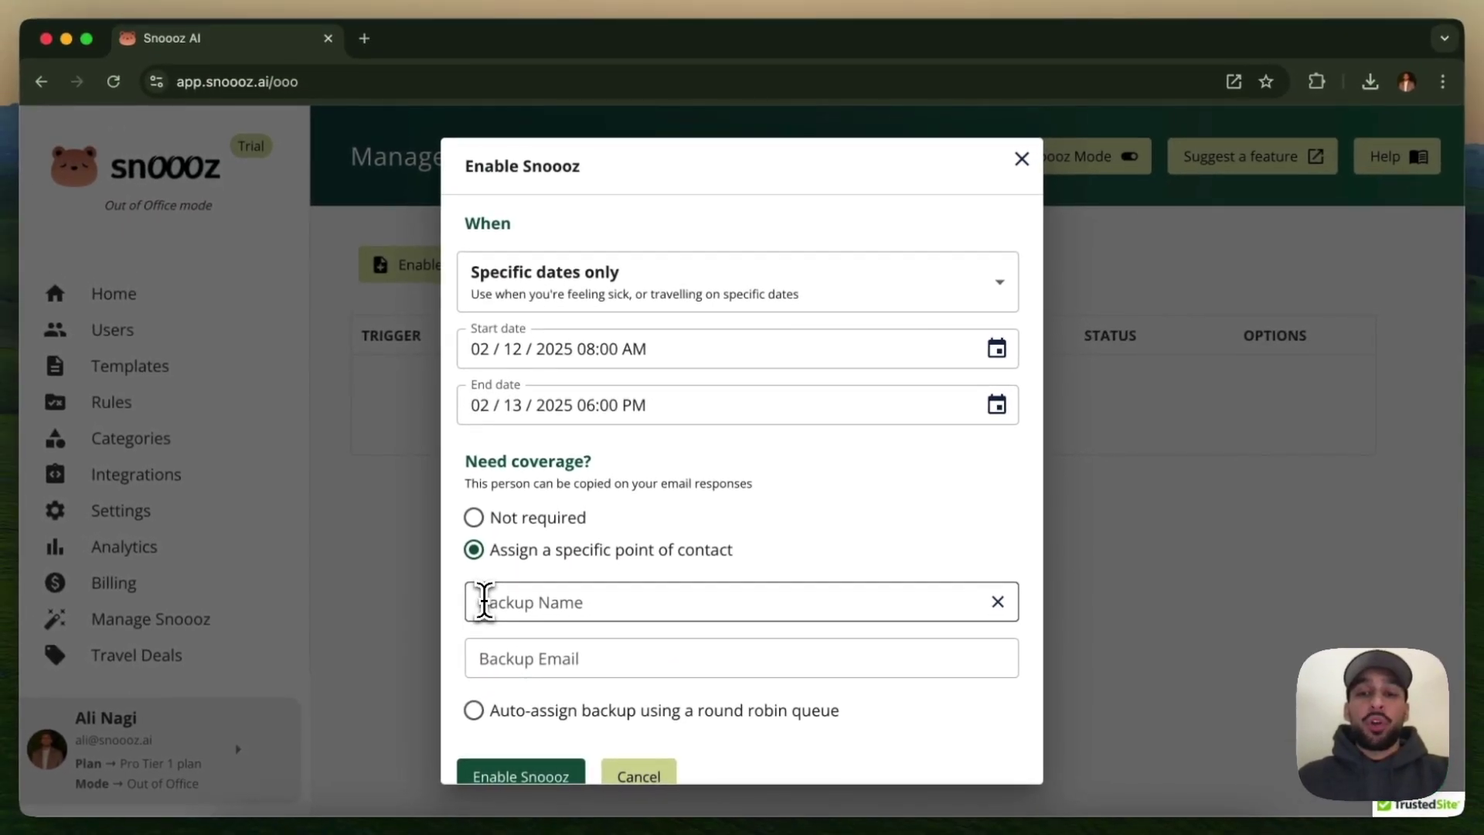
click(506, 603)
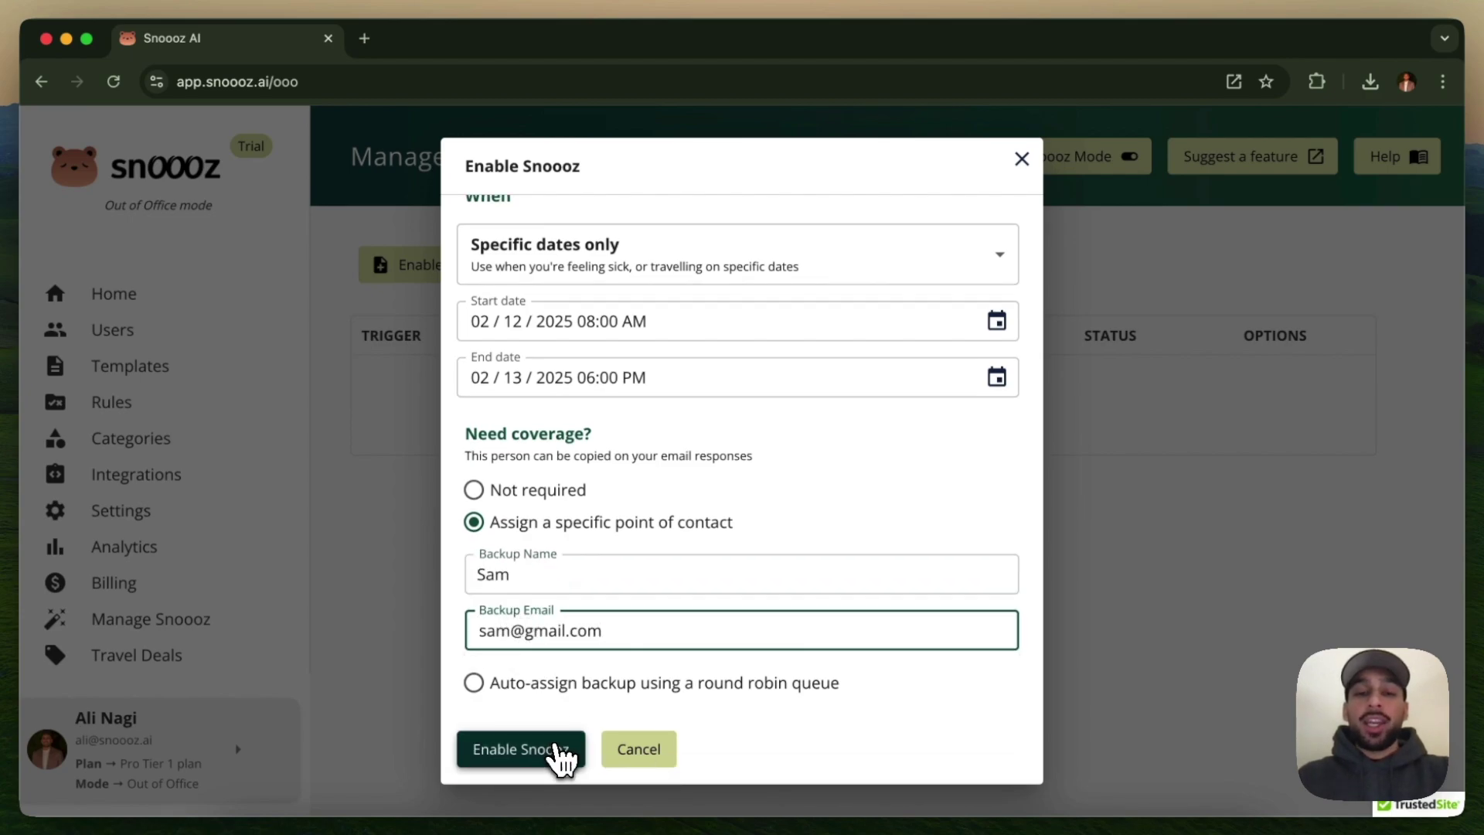
click(560, 754)
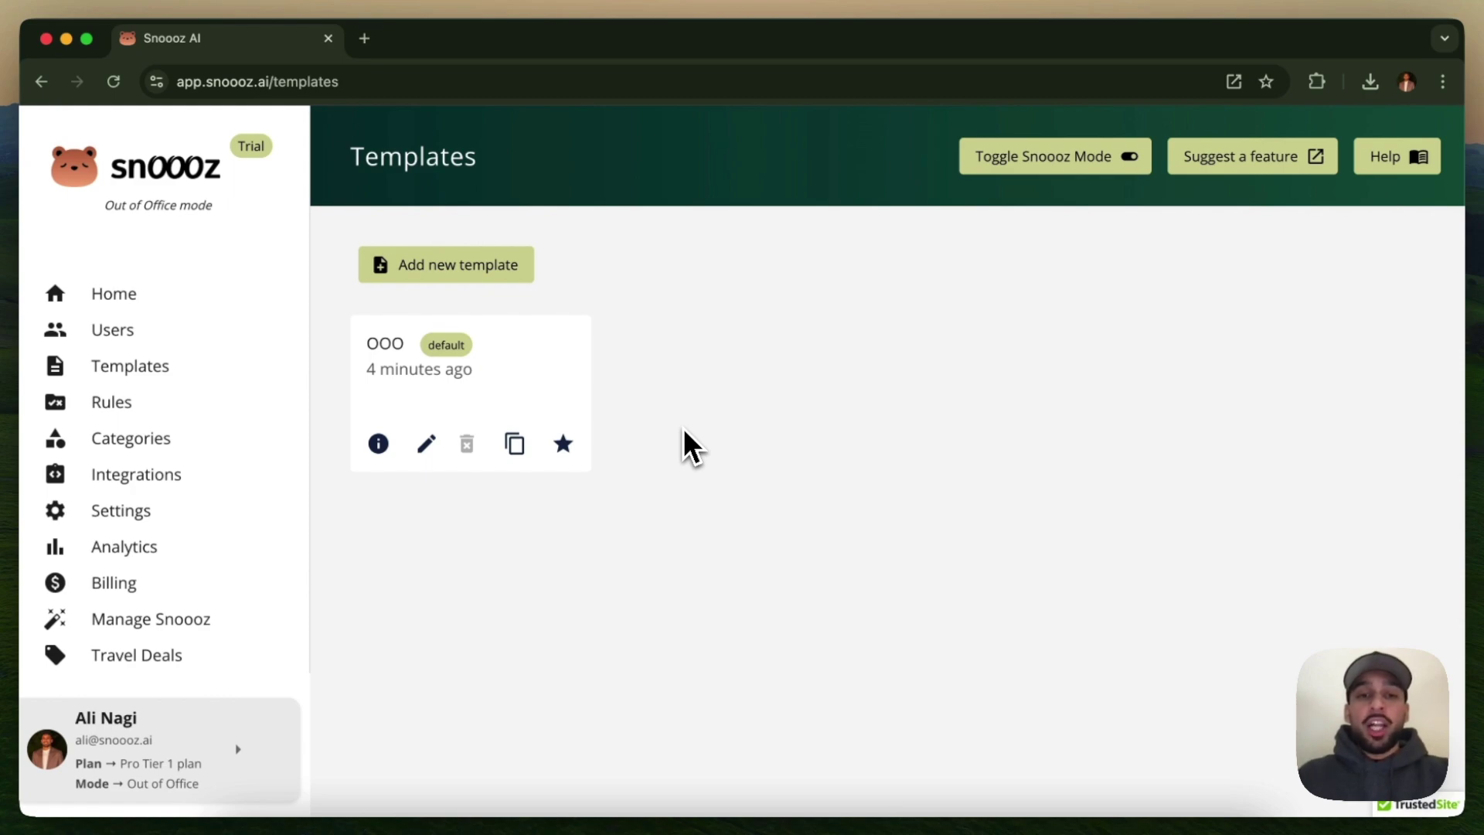
Add a template titled "Support Inquiry" thanking for the message, promising a response within 24 hours and offering the support line at [Support Number] if urgent
click(503, 264)
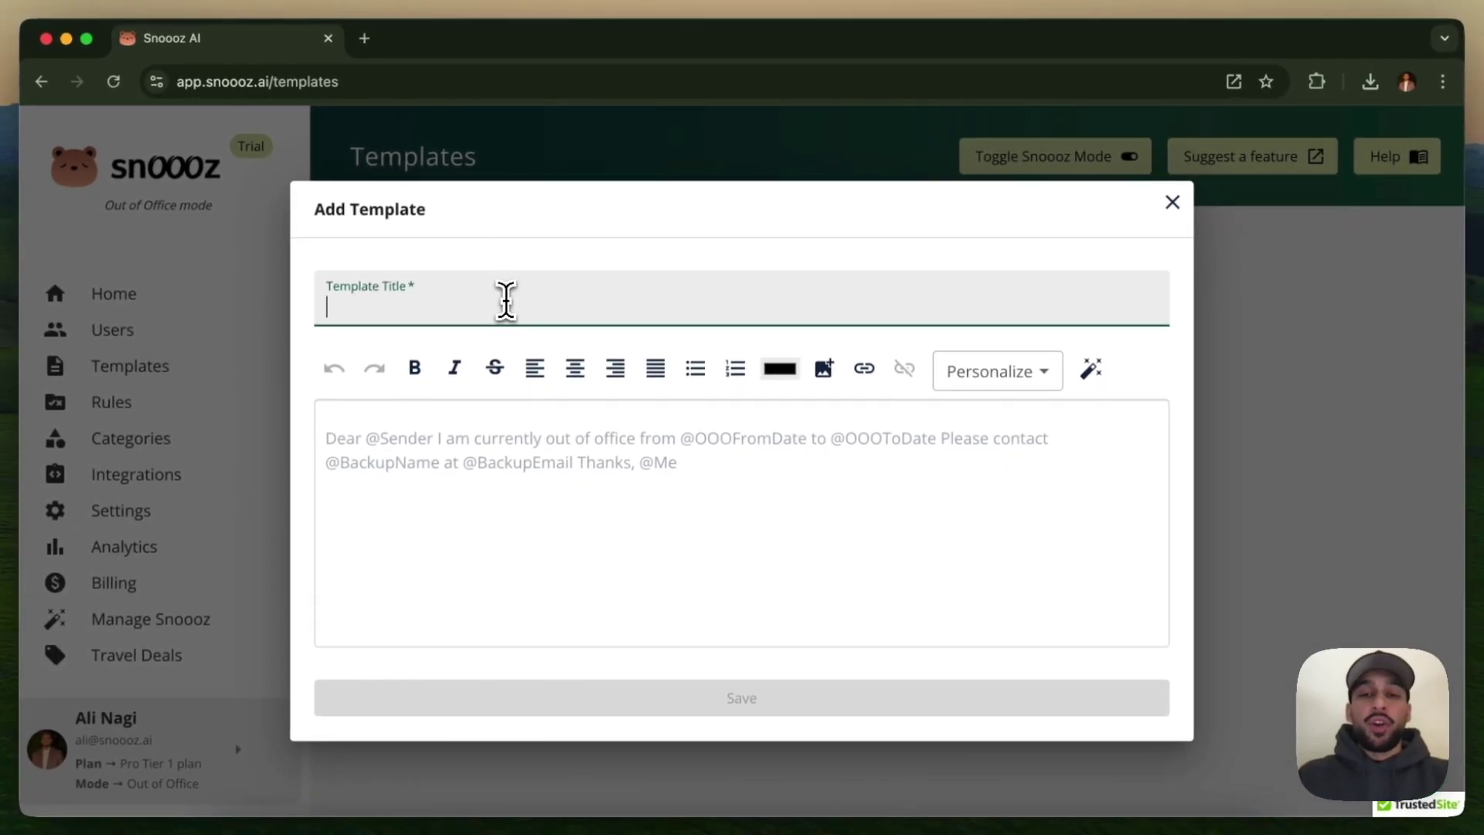
text(Support Inquiry)
key(Tab)
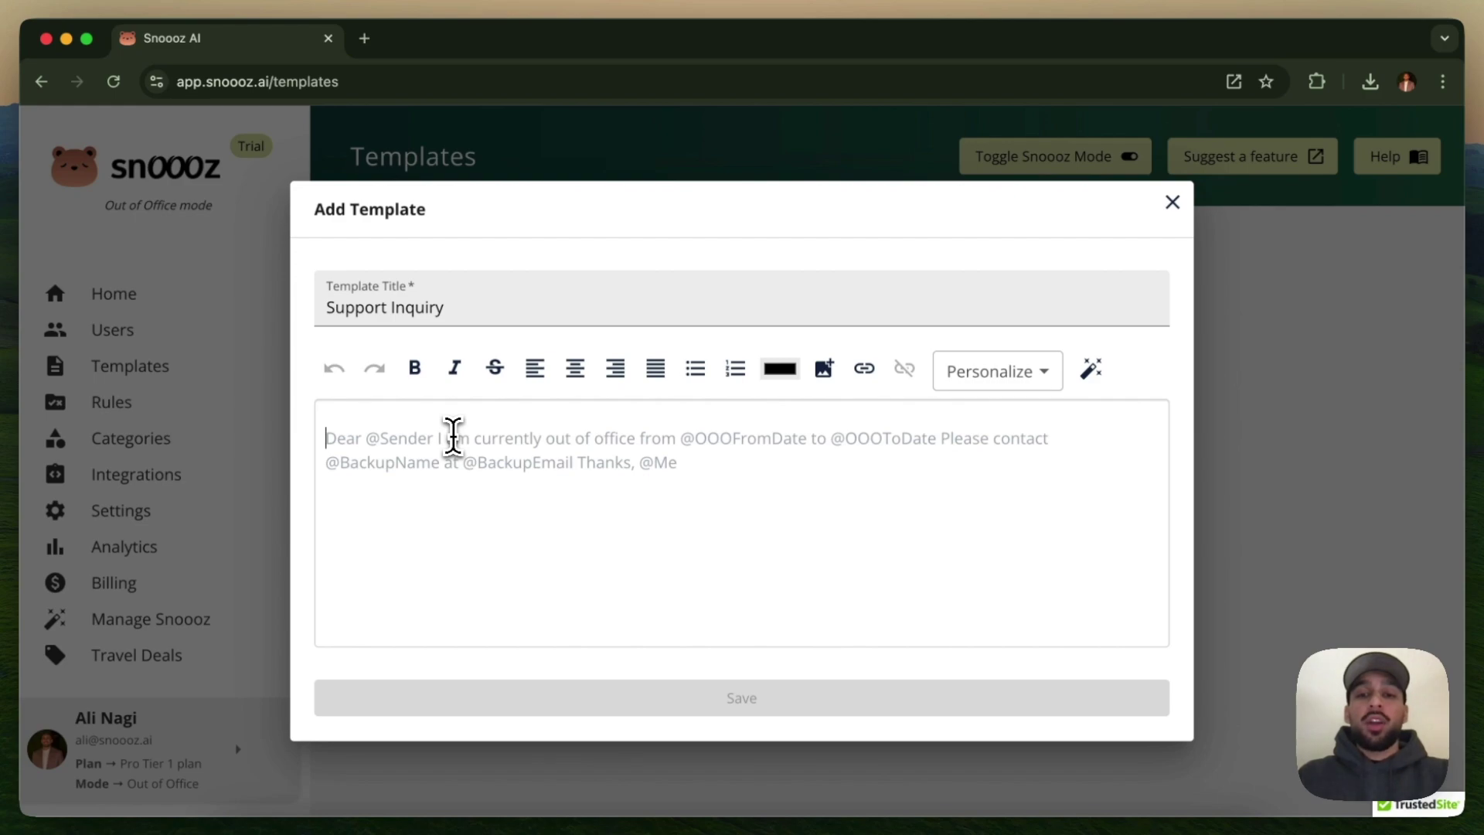
text(Thank you for reaching out! Our team has received your message and will respond within 24 hours. If this is urgent, please call our support line at [Support Number].)
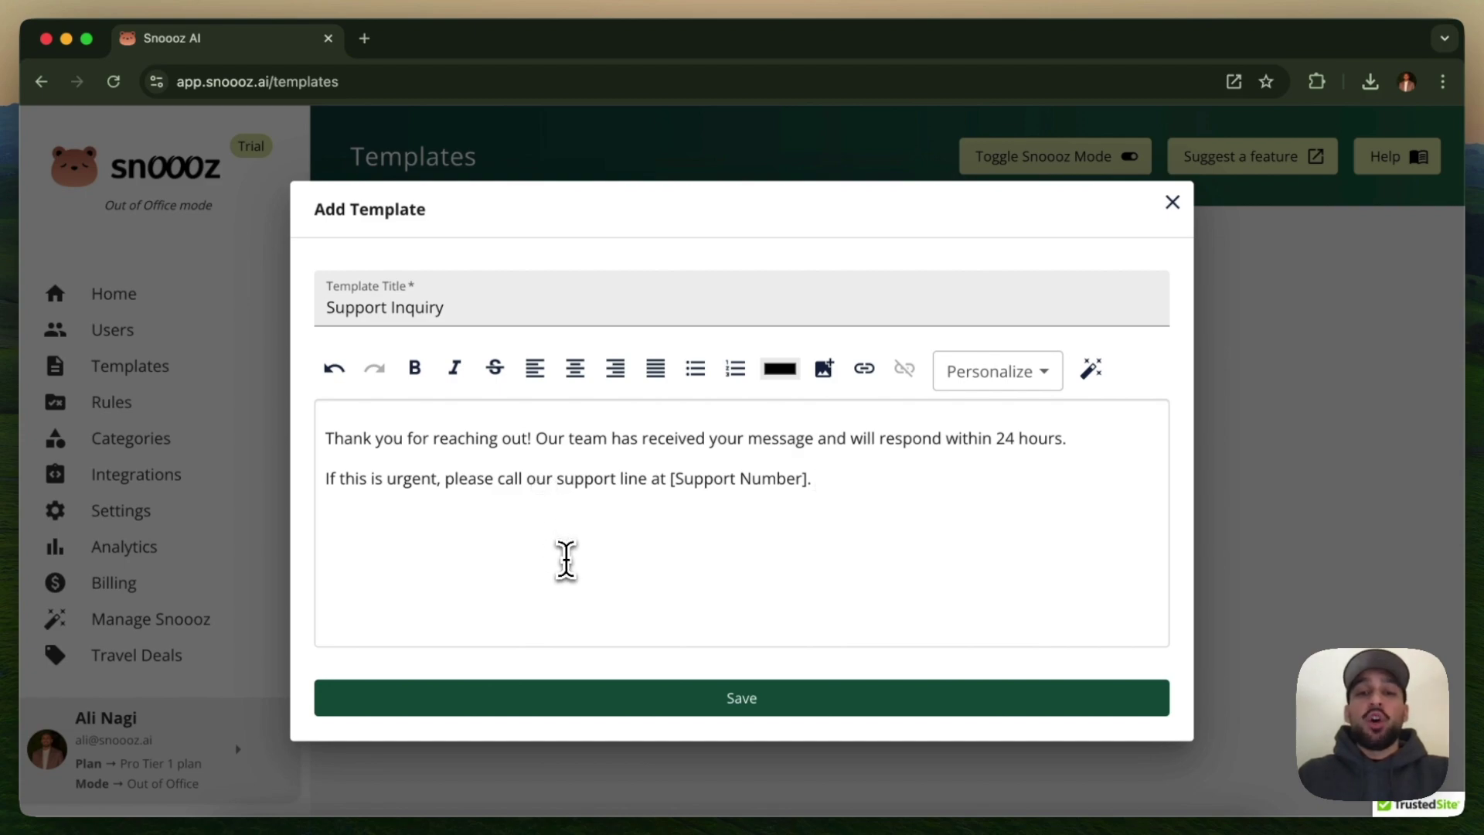
click(1044, 374)
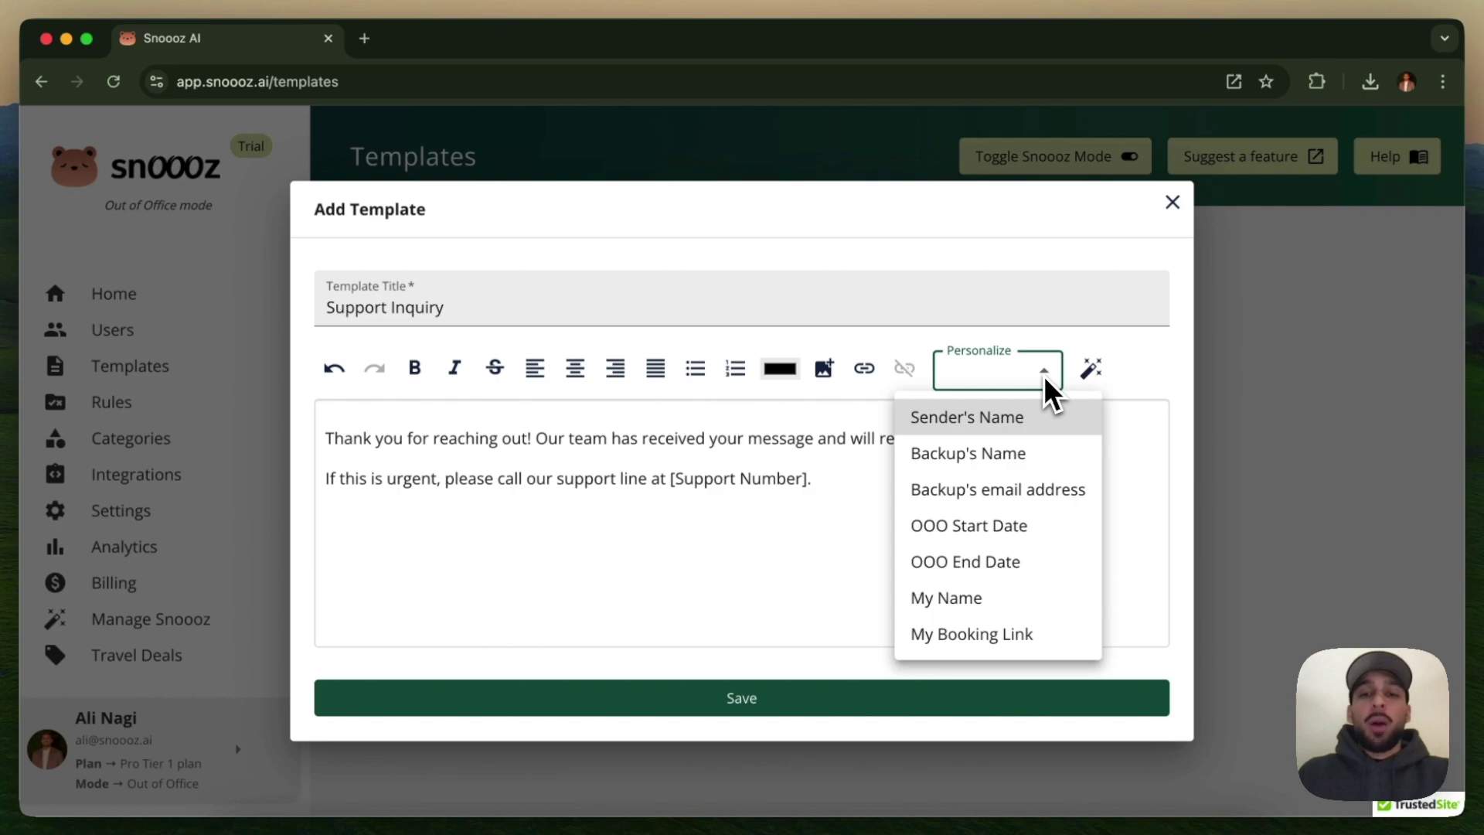
click(1040, 417)
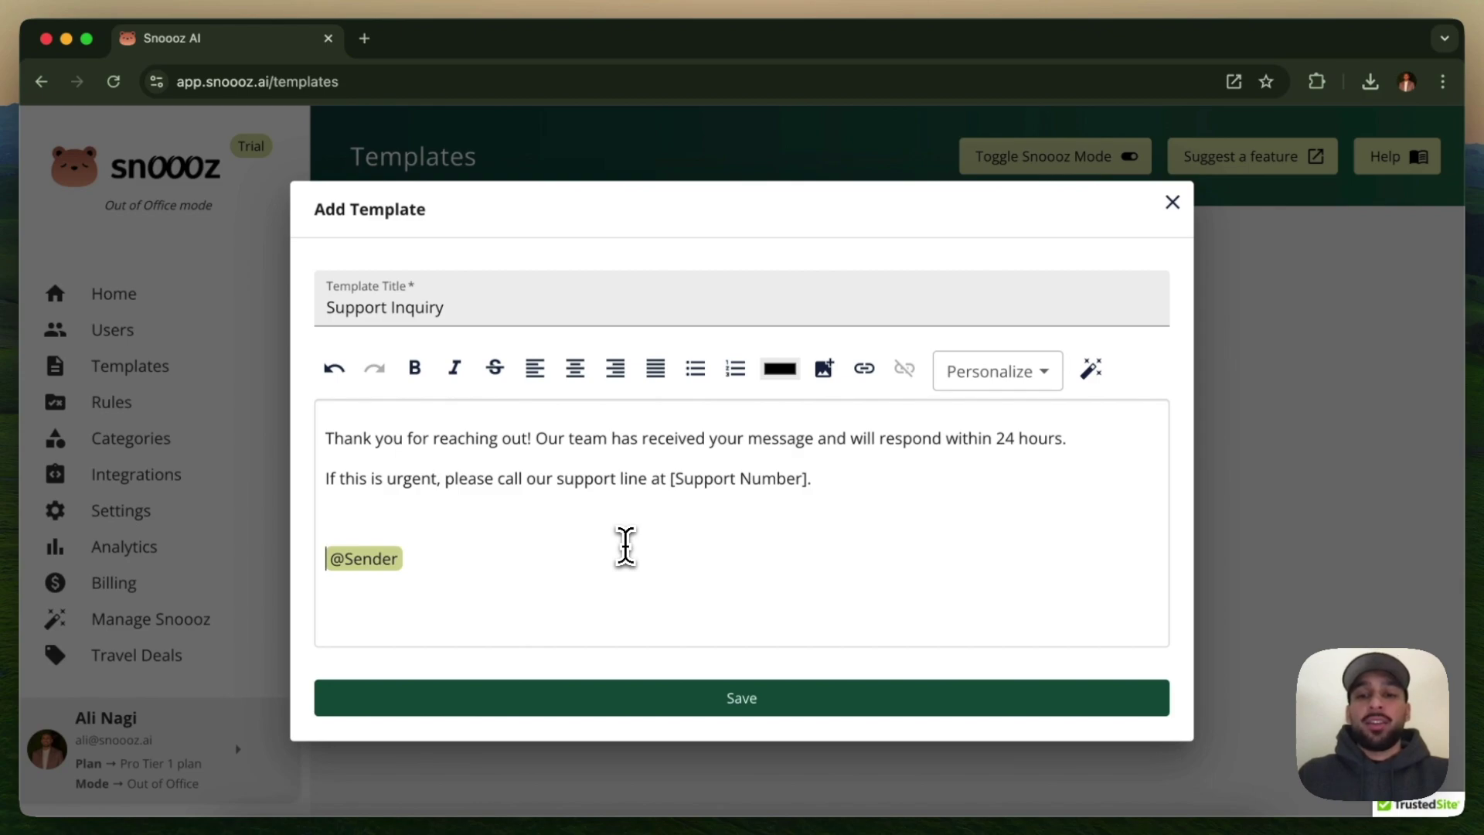
click(528, 439)
text(@)
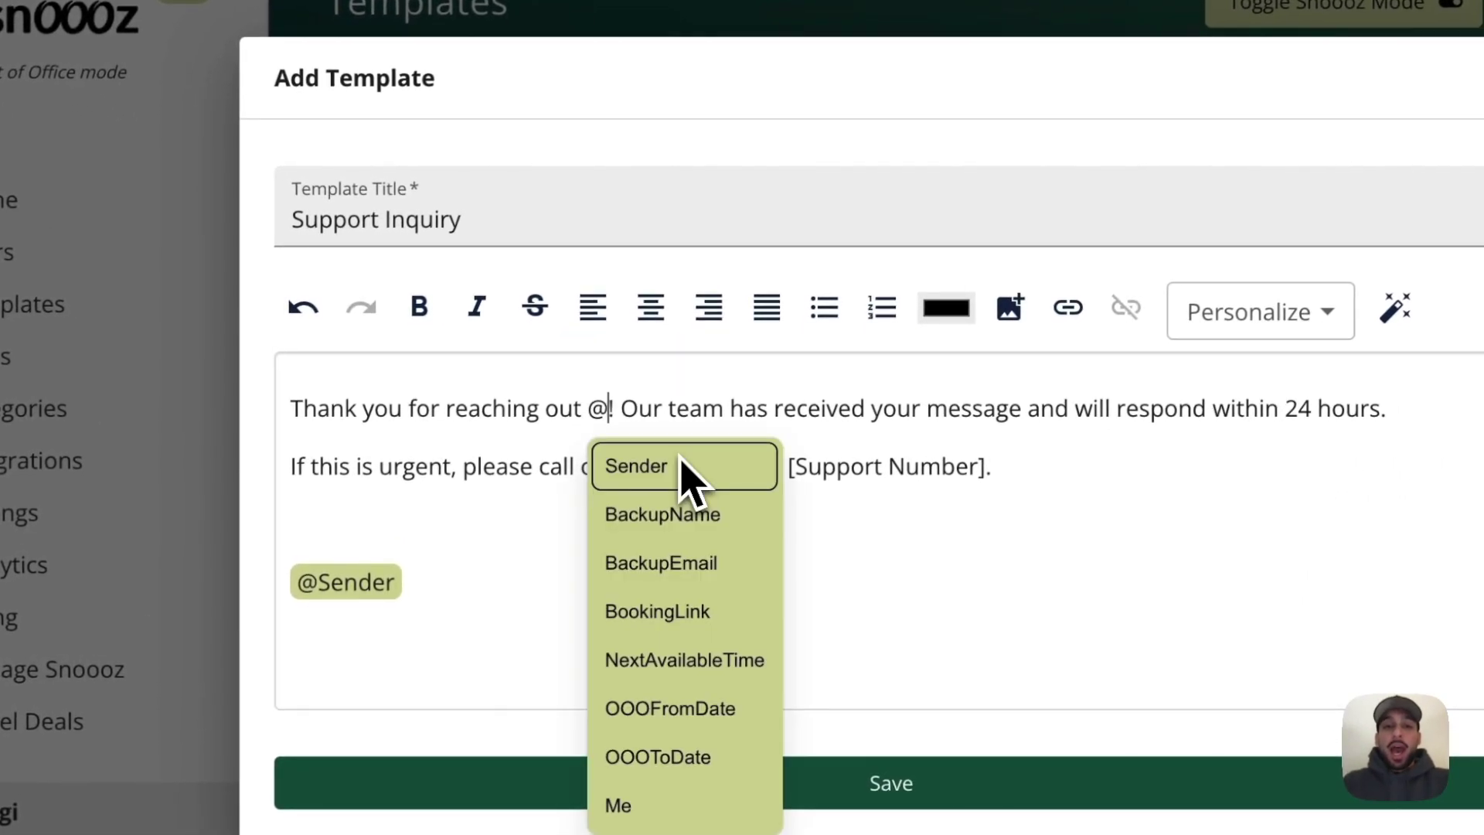
click(710, 473)
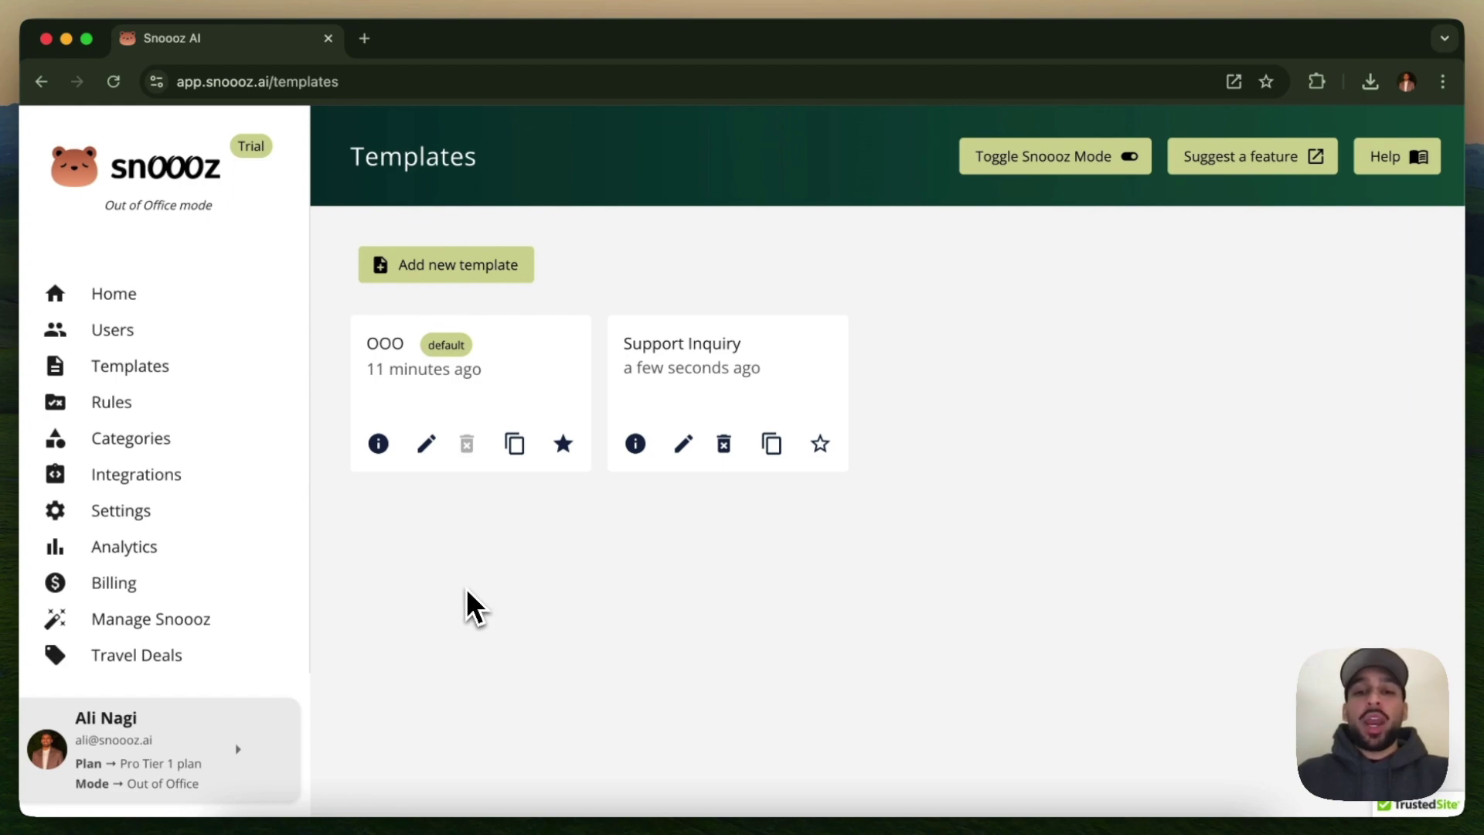
click(261, 746)
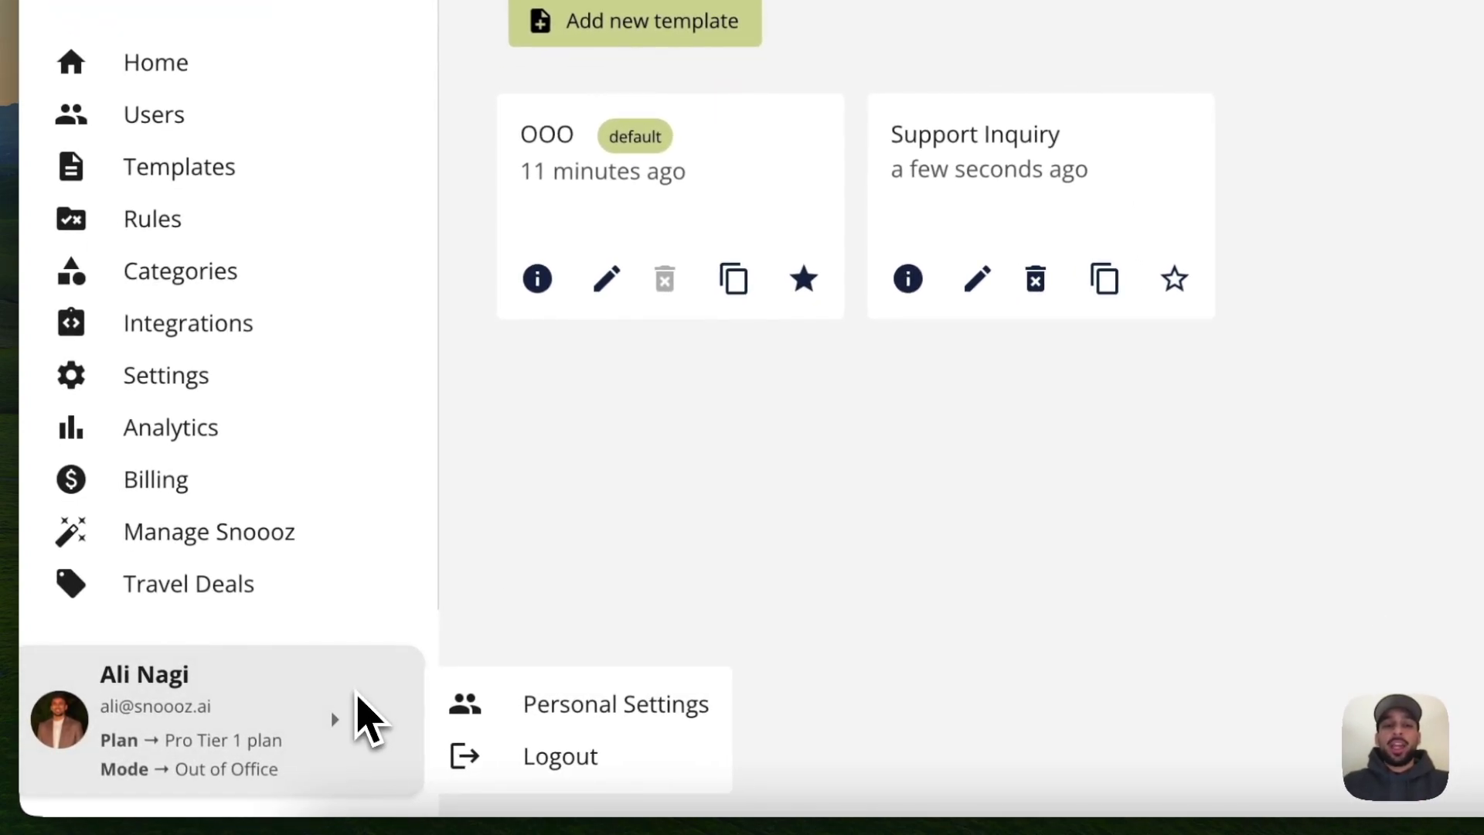
click(474, 707)
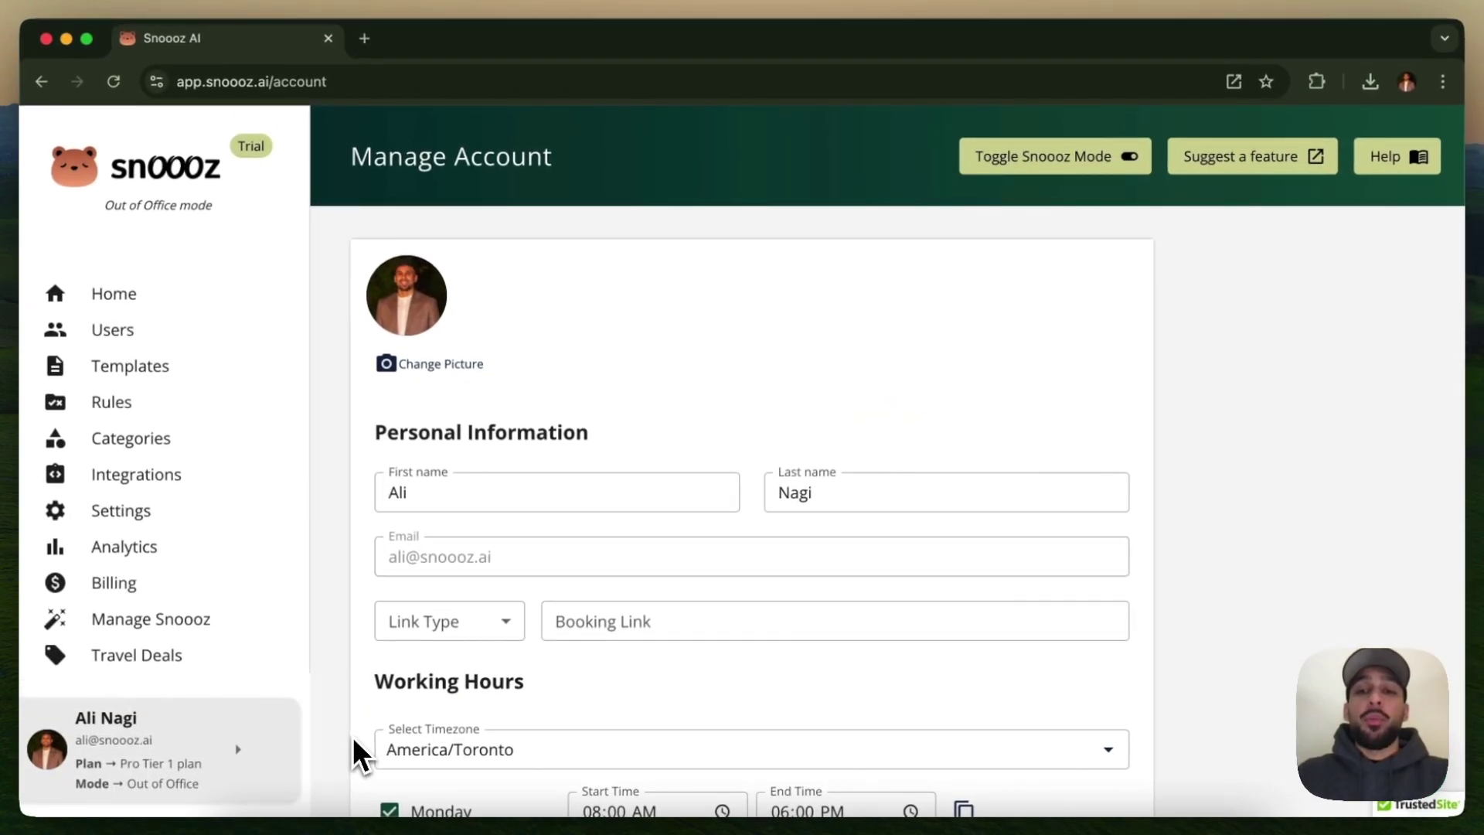
scroll(352, 736, down, 2)
click(522, 474)
click(587, 543)
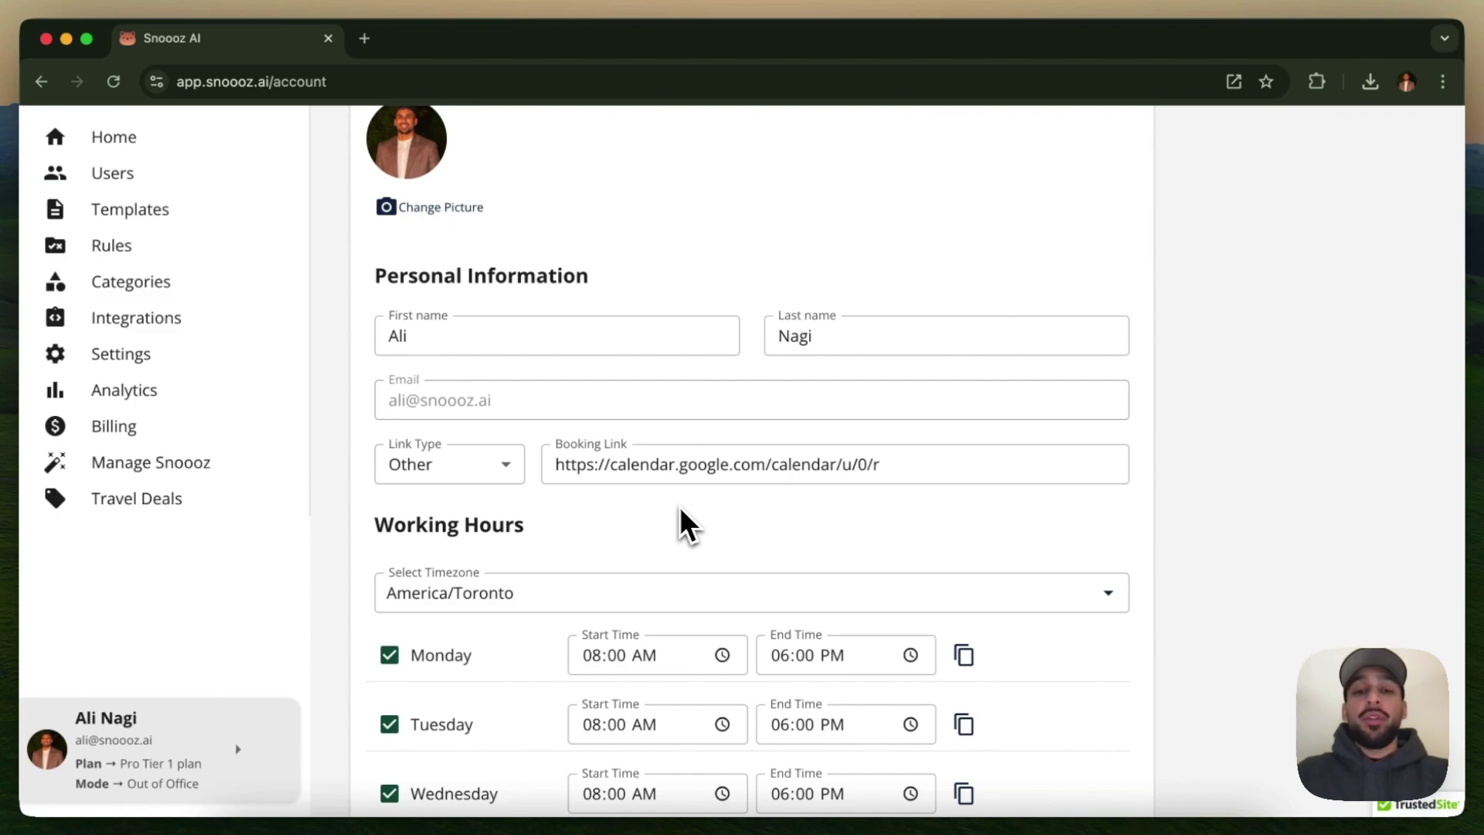
scroll(680, 507, up, 3)
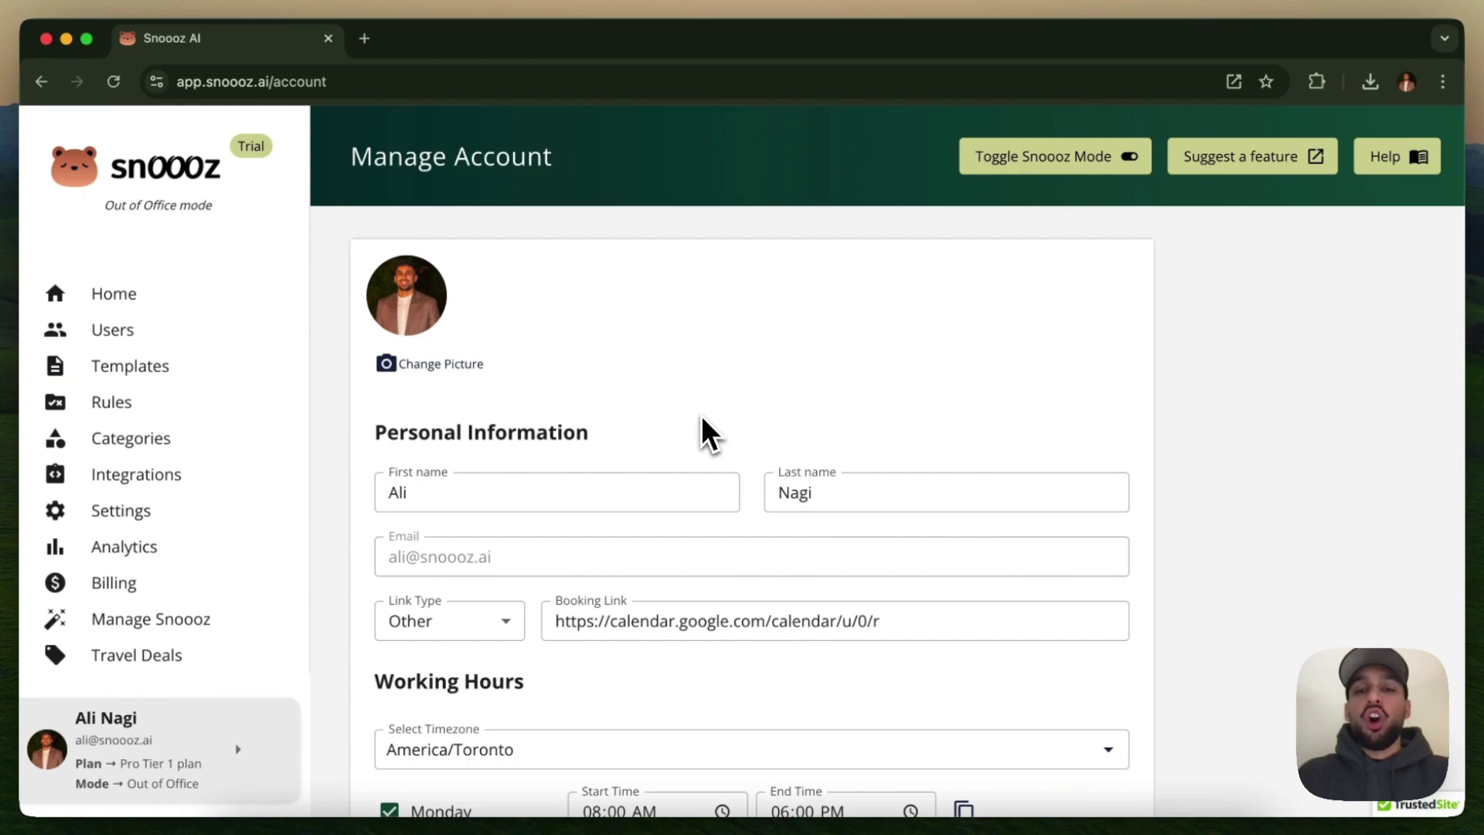
click(225, 371)
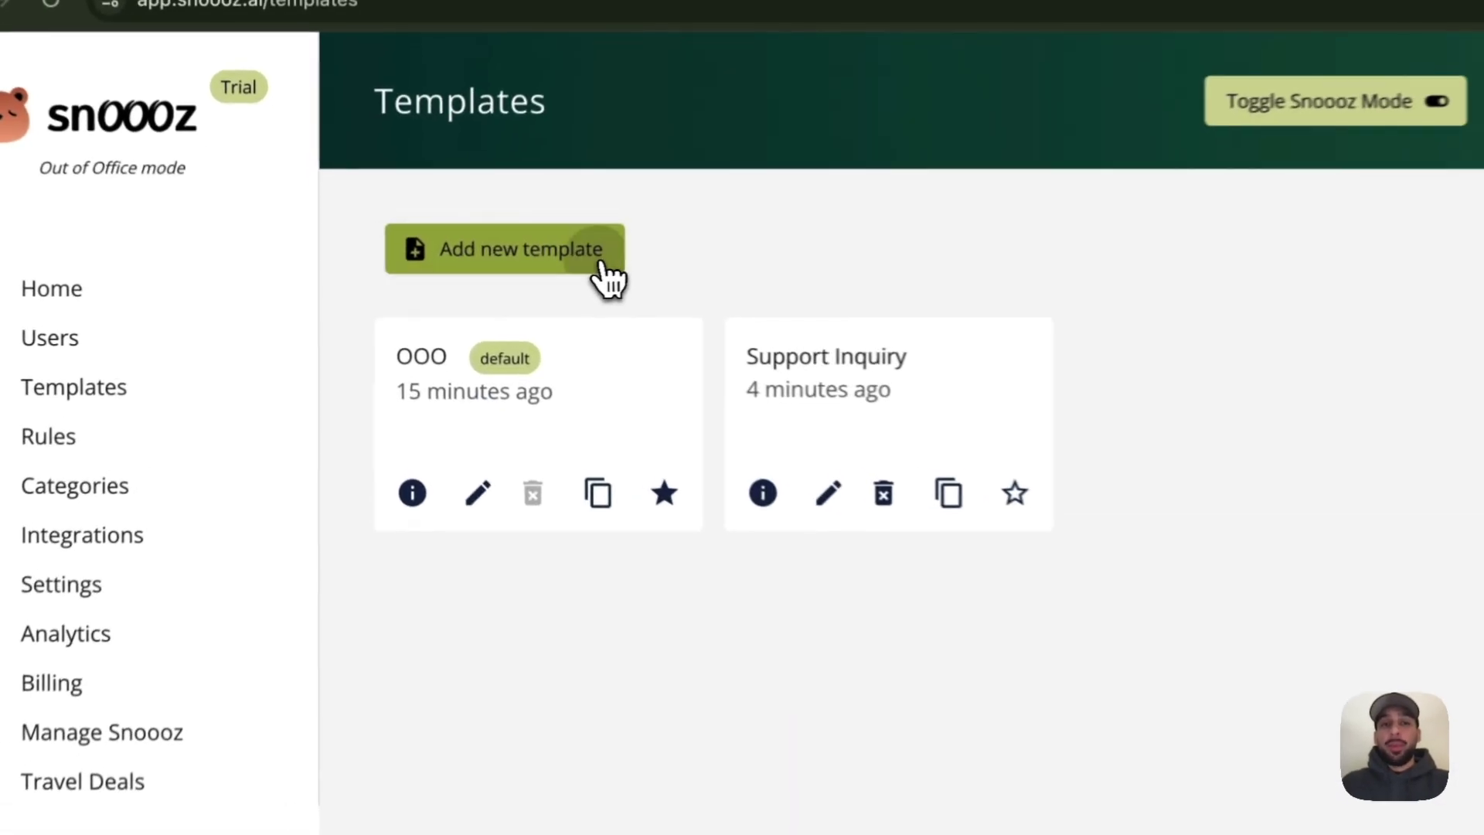
click(519, 272)
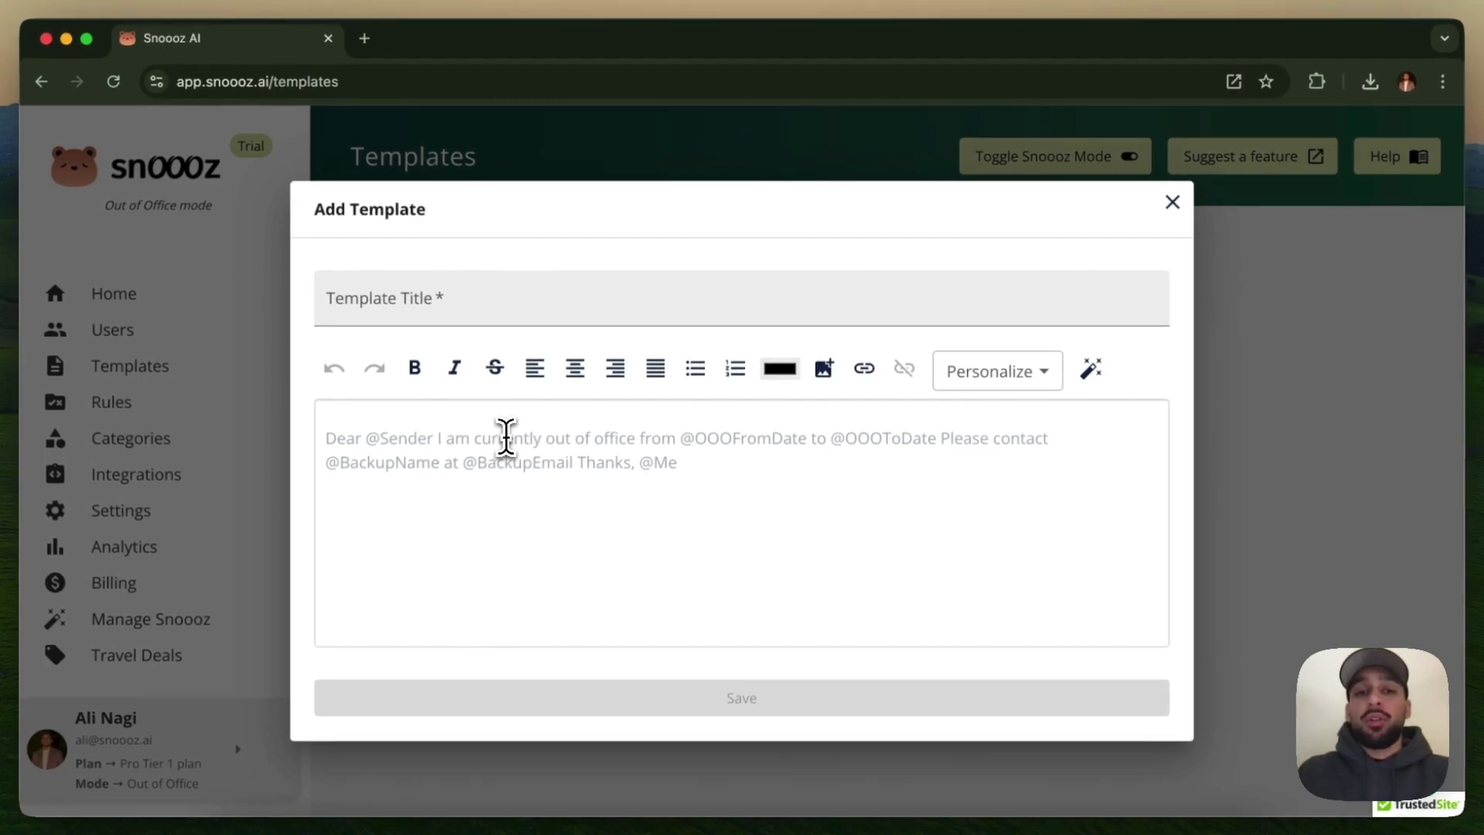
text(Hi @Sender, Id love to connect with you! Feel free to book a time using my calendar link: @BookingLink. Looking forward to our chat!)
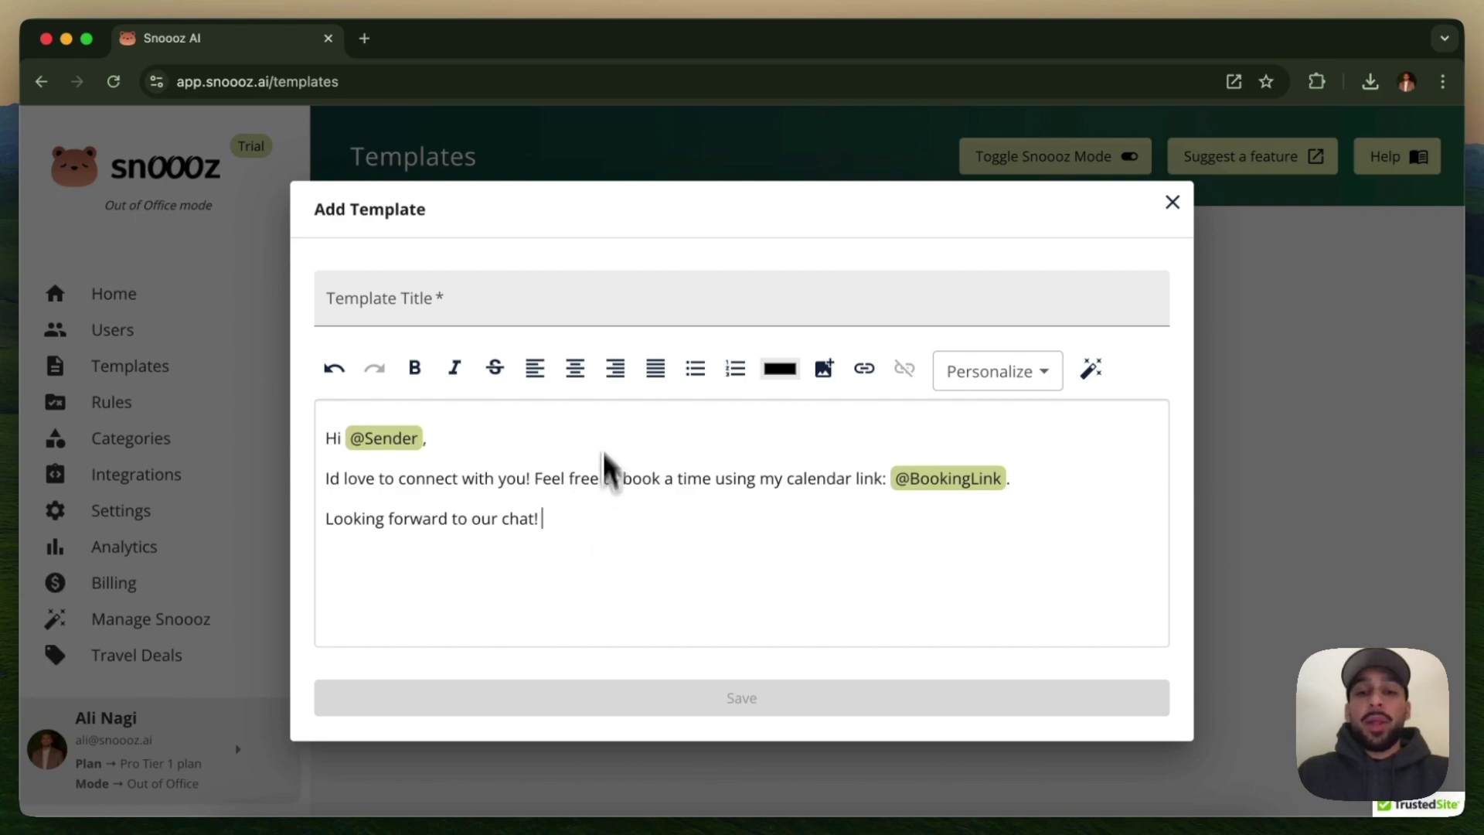
Save the new template under the title "Booking link" and make it the default template
click(613, 303)
text(Booking link)
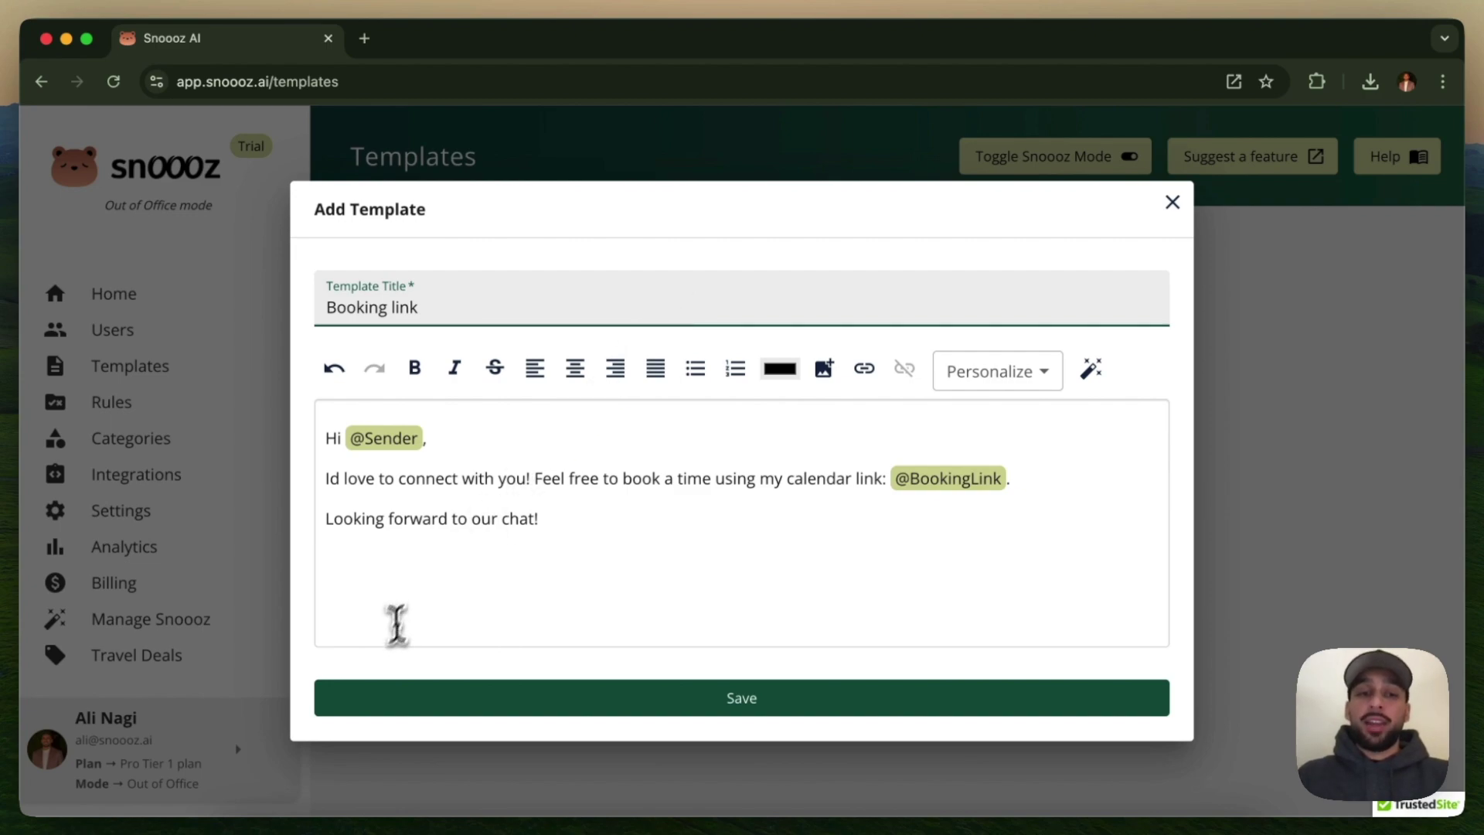
click(378, 702)
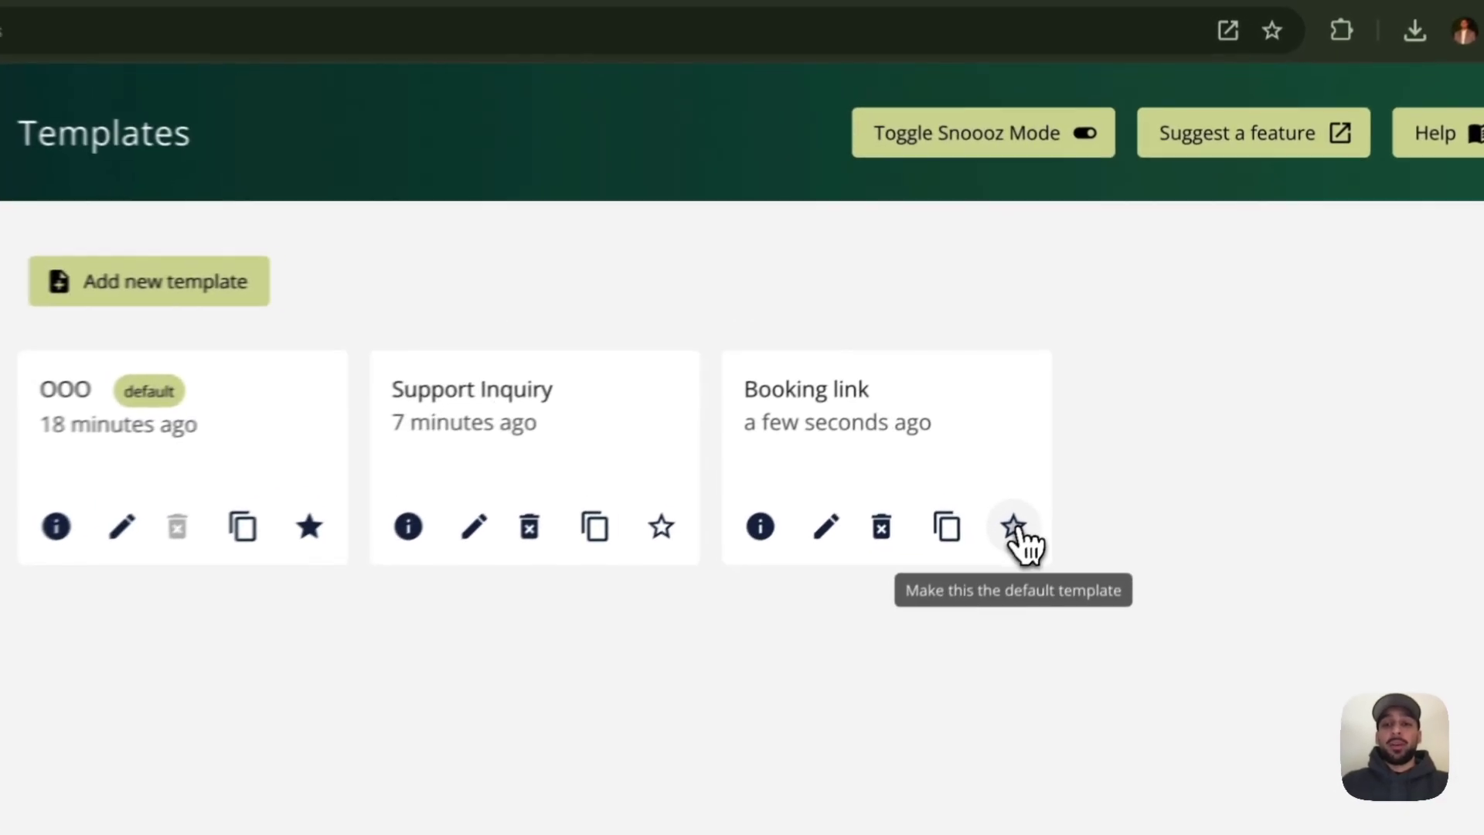
click(1077, 443)
click(772, 201)
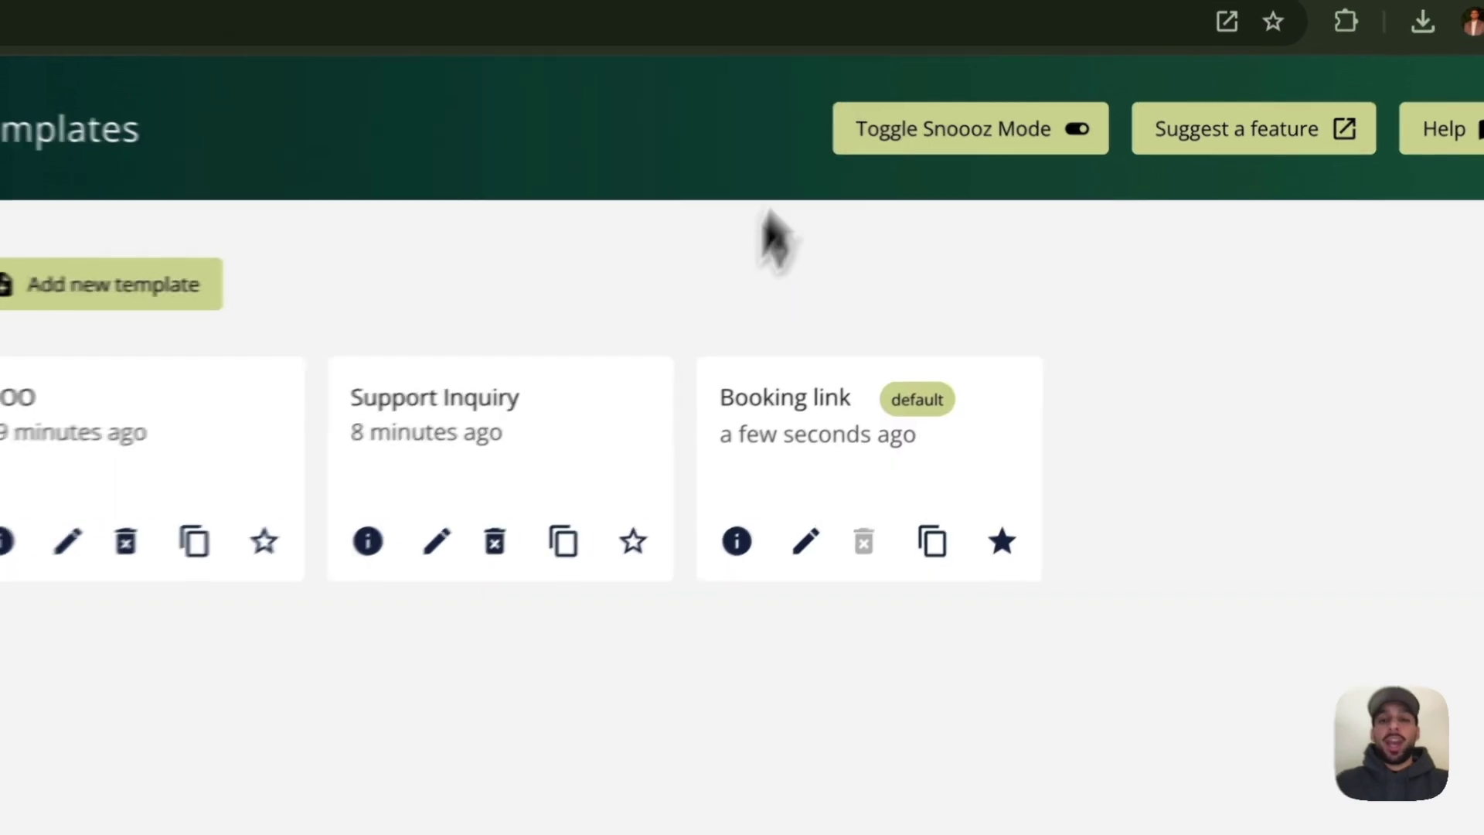